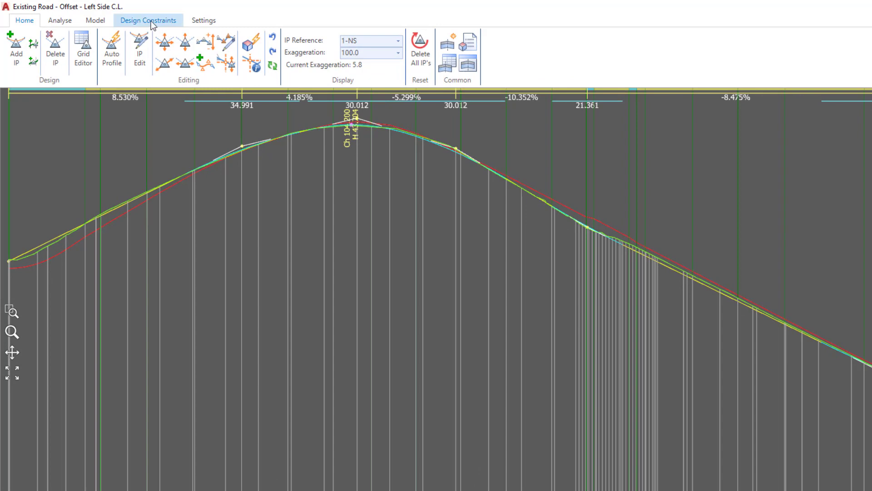
Show the Design Constraints tab, review the existing Existing Road CL constraint, and open the Type list.
{"action": "left_click", "coordinate": [151, 21]}
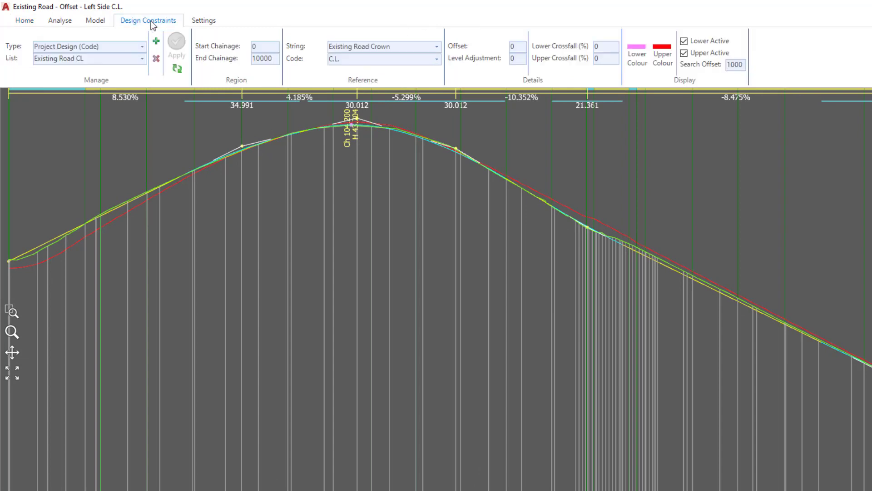
{"action": "left_click", "coordinate": [142, 59]}
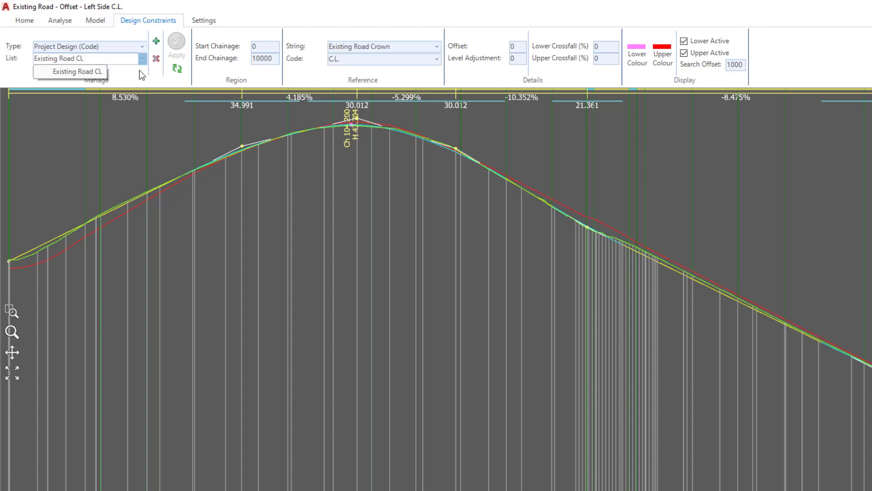
{"action": "left_click", "coordinate": [246, 18]}
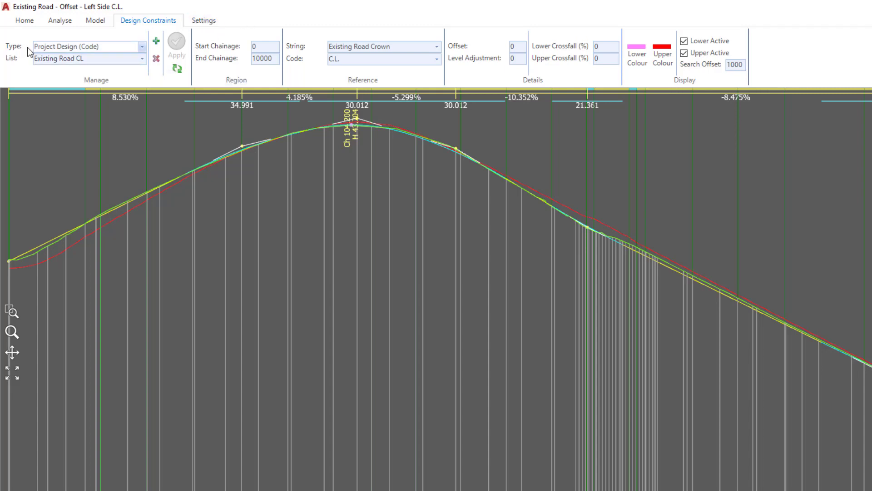
{"action": "left_click", "coordinate": [143, 47]}
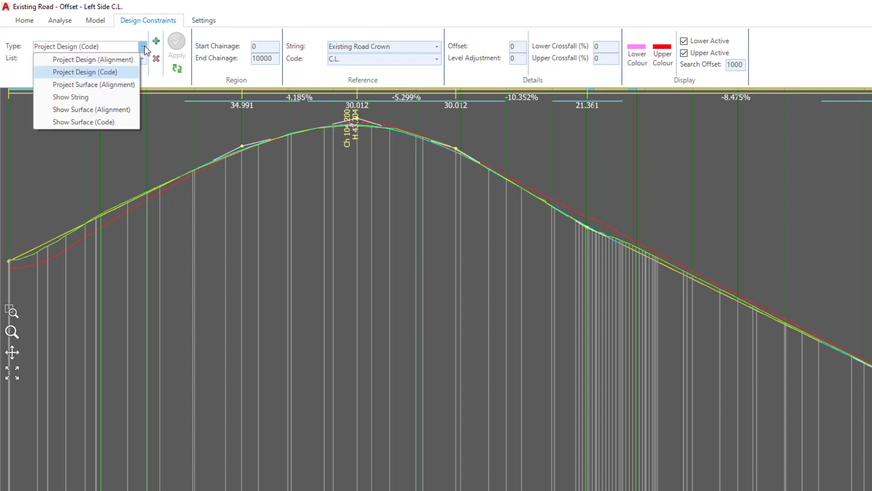
Add a new Project Design (Code) constraint named 'Building Platform'.
{"action": "left_click", "coordinate": [100, 73]}
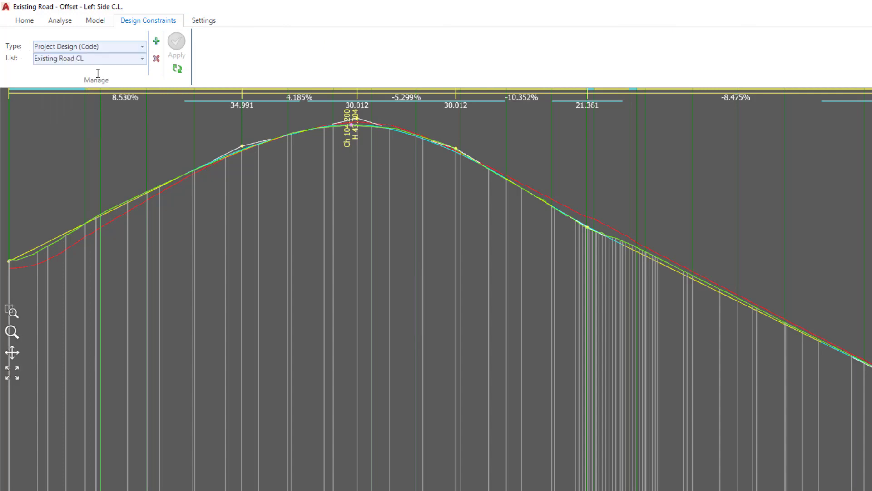
{"action": "left_click", "coordinate": [156, 42]}
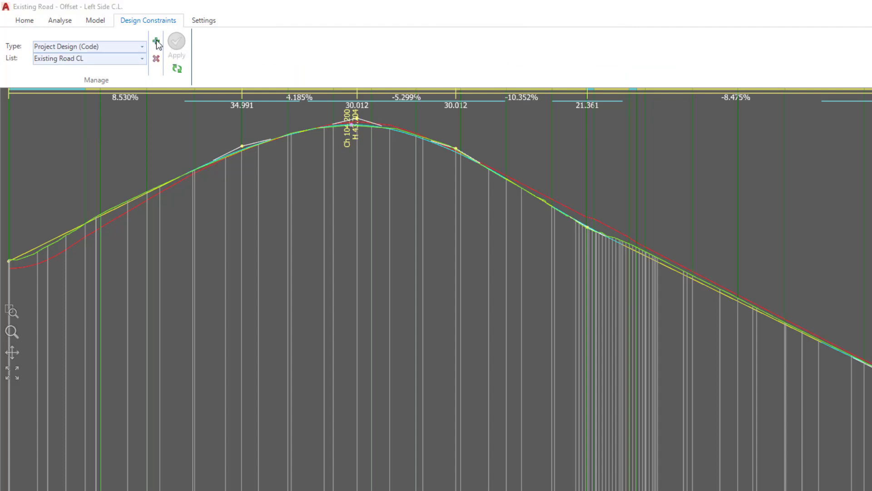
{"action": "type", "text": "Building Platform"}
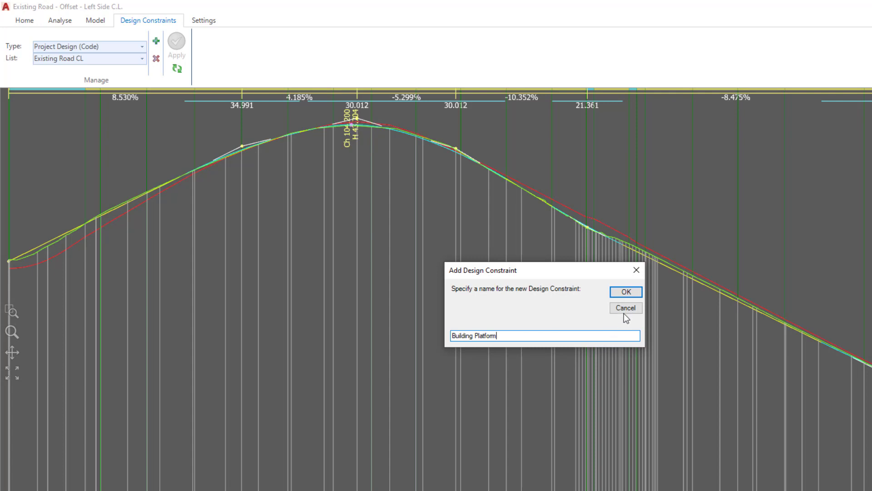
{"action": "left_click", "coordinate": [627, 292]}
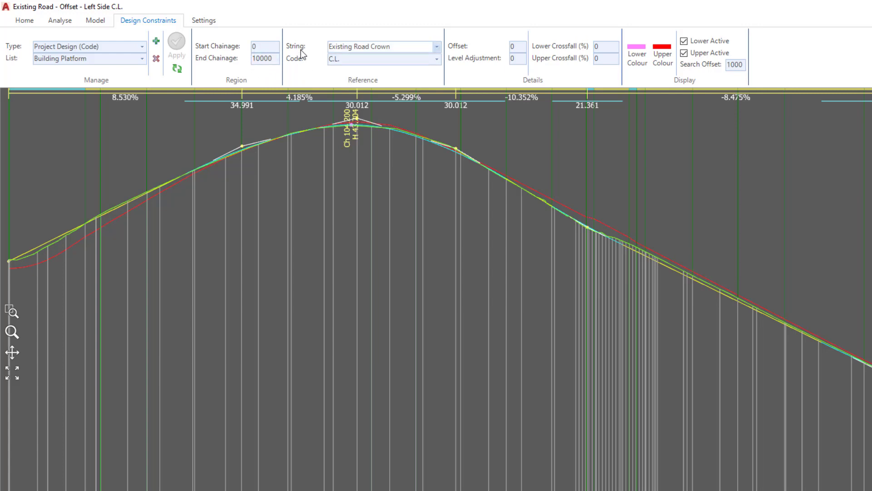
Reference the constraint to string GR-Building Platform with code C.L., and apply it.
{"action": "left_click", "coordinate": [436, 47]}
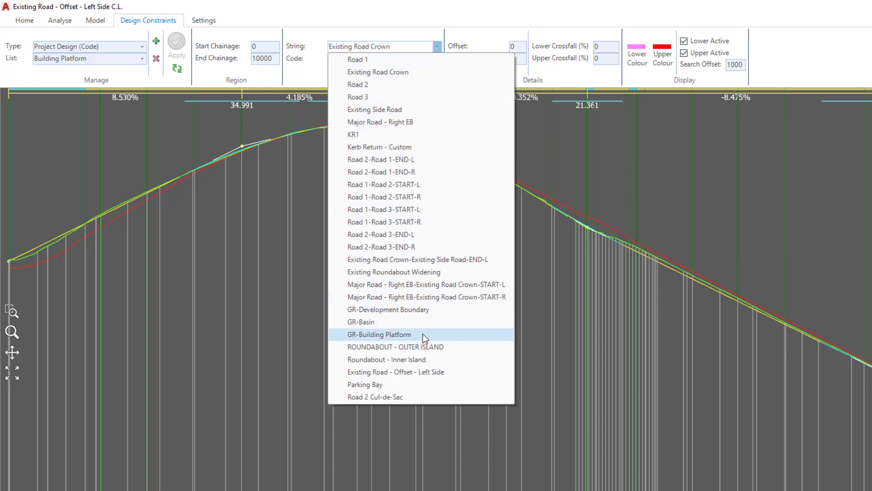
{"action": "left_click", "coordinate": [422, 334]}
{"action": "left_click", "coordinate": [437, 59]}
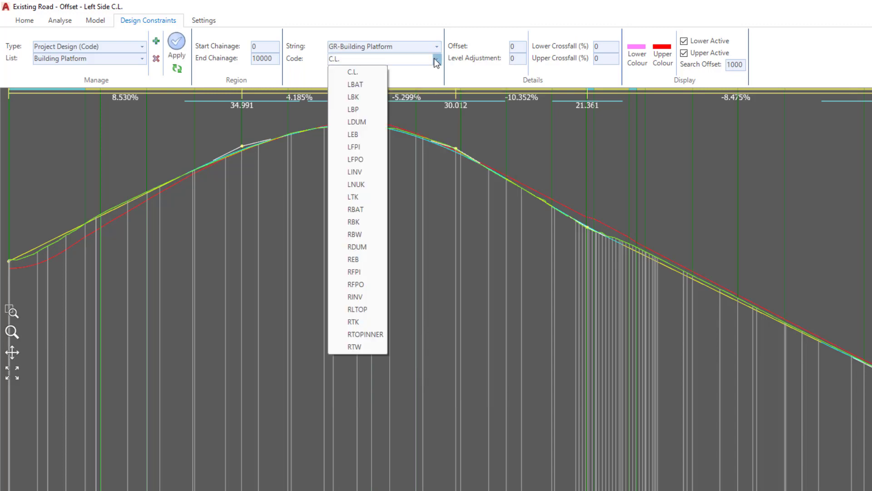
{"action": "left_click", "coordinate": [364, 72]}
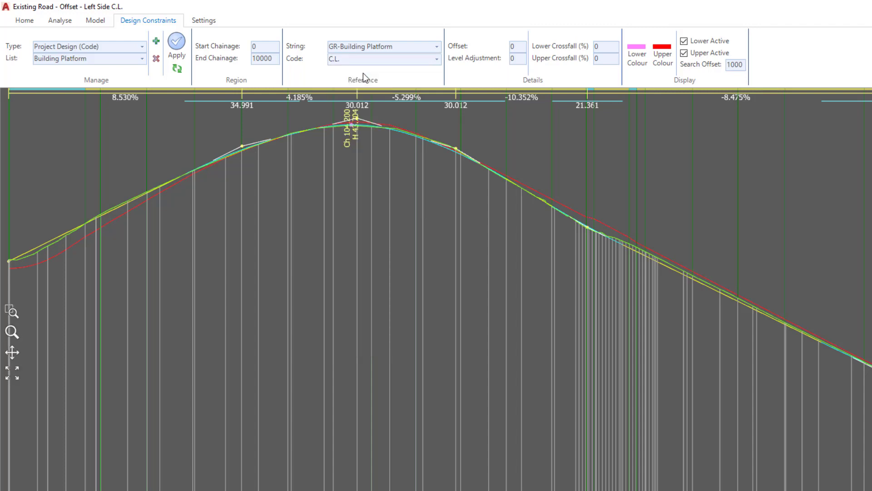
{"action": "left_click", "coordinate": [172, 42]}
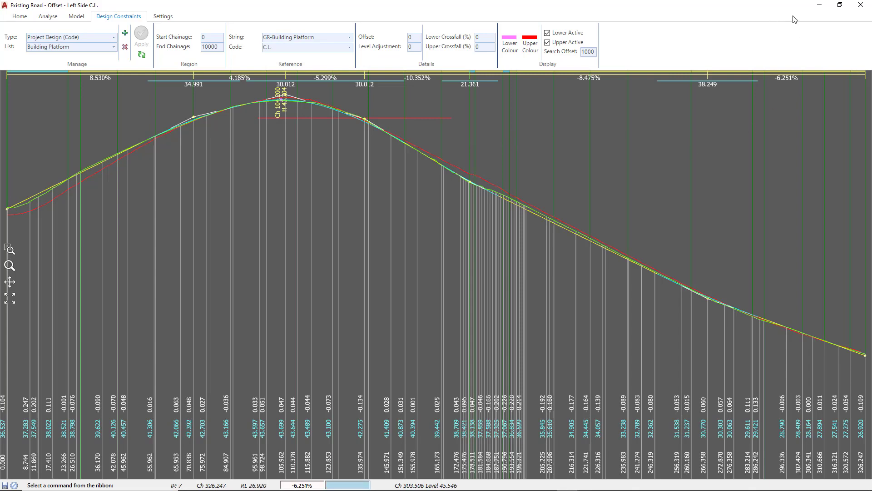
Float the profile editor to the right and zoom the plan to the building platform.
{"action": "left_click", "coordinate": [840, 6]}
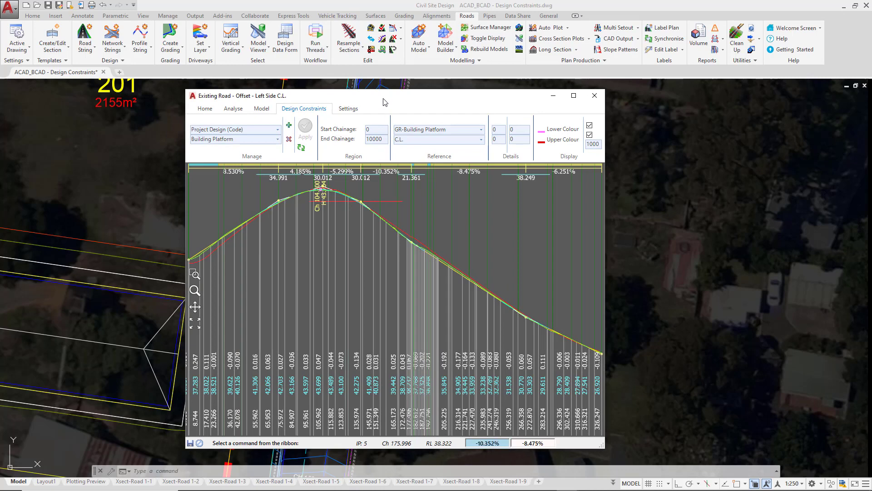
{"action": "left_click_drag", "start_coordinate": [391, 97], "coordinate": [626, 96]}
{"action": "scroll", "coordinate": [249, 190], "scroll_direction": "down", "scroll_amount": 2}
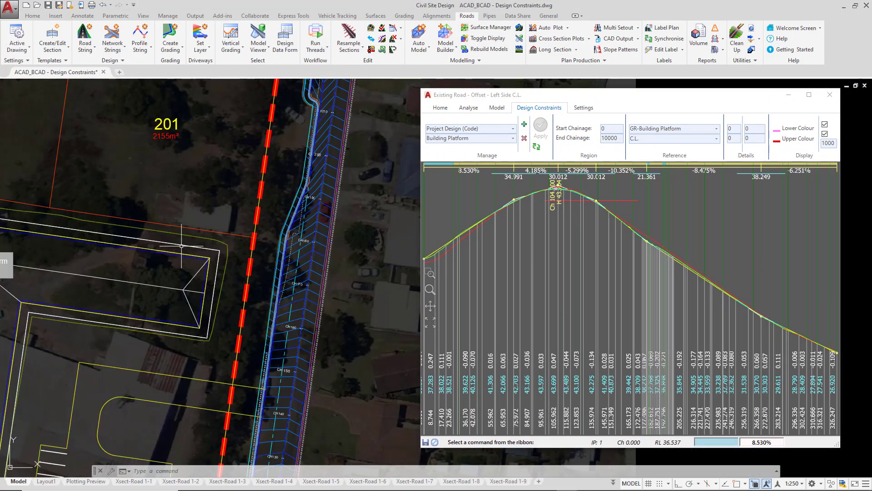
{"action": "middle_click_drag", "start_coordinate": [159, 291], "coordinate": [314, 180]}
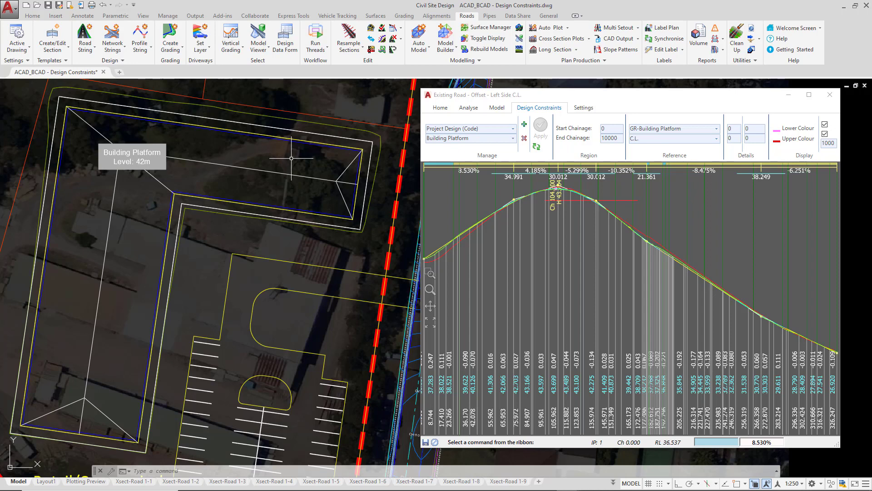
{"action": "scroll", "coordinate": [253, 203], "scroll_direction": "down", "scroll_amount": 2}
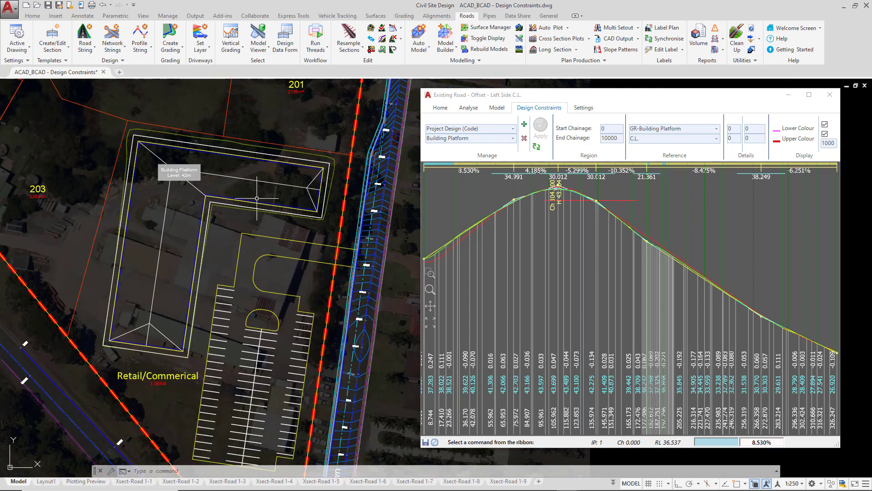
{"action": "middle_click_drag", "start_coordinate": [313, 187], "coordinate": [291, 213]}
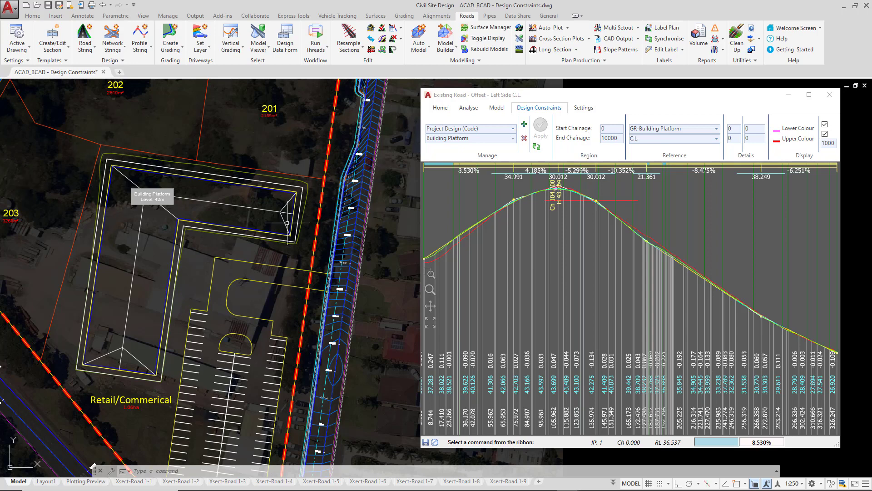
{"action": "left_click", "coordinate": [599, 209]}
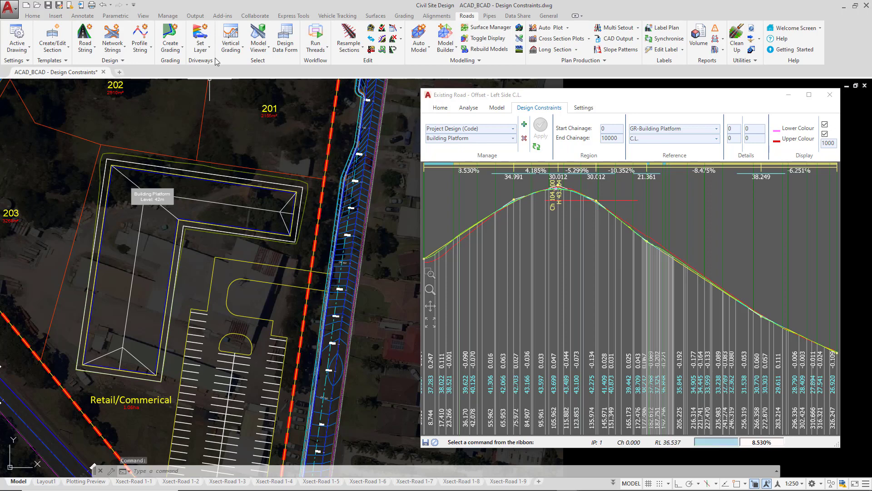
Open the building platform's vertical grading editor and move it right of the plan.
{"action": "left_click", "coordinate": [231, 36]}
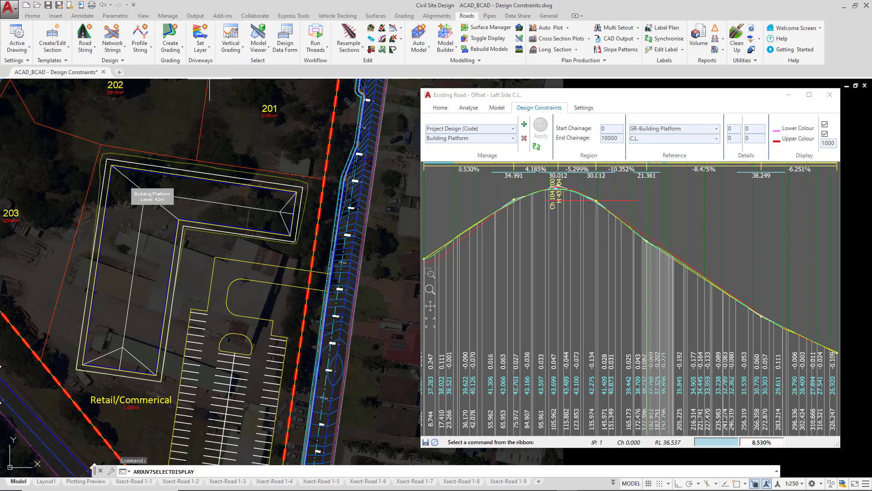
{"action": "left_click", "coordinate": [234, 182]}
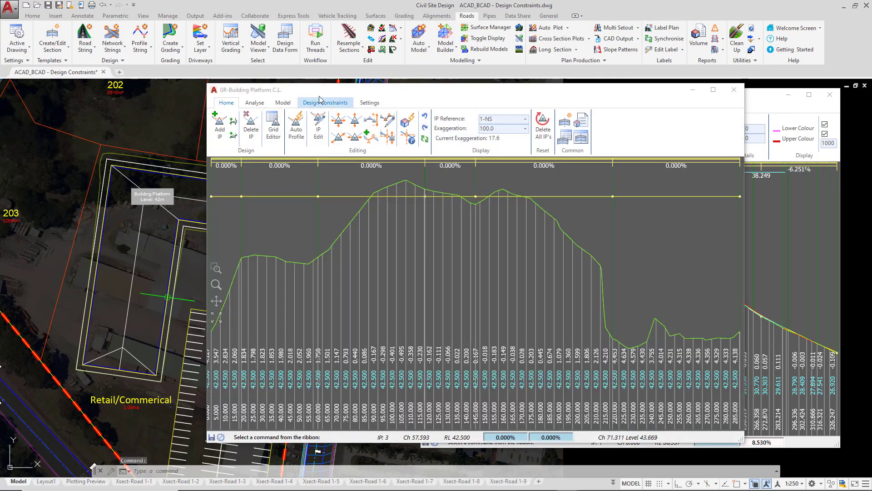
{"action": "left_click_drag", "start_coordinate": [321, 90], "coordinate": [424, 86]}
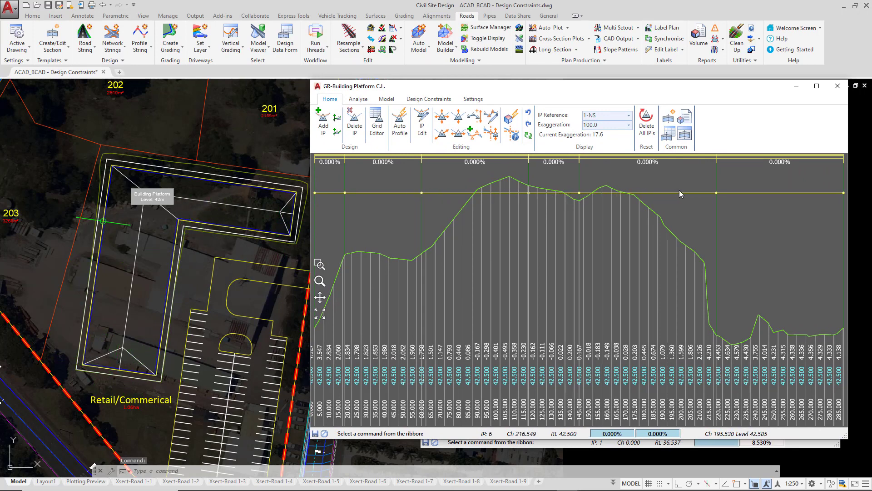
Raise building platform IP 6 to level 43.000, then move its editor left.
{"action": "double_click", "coordinate": [716, 192]}
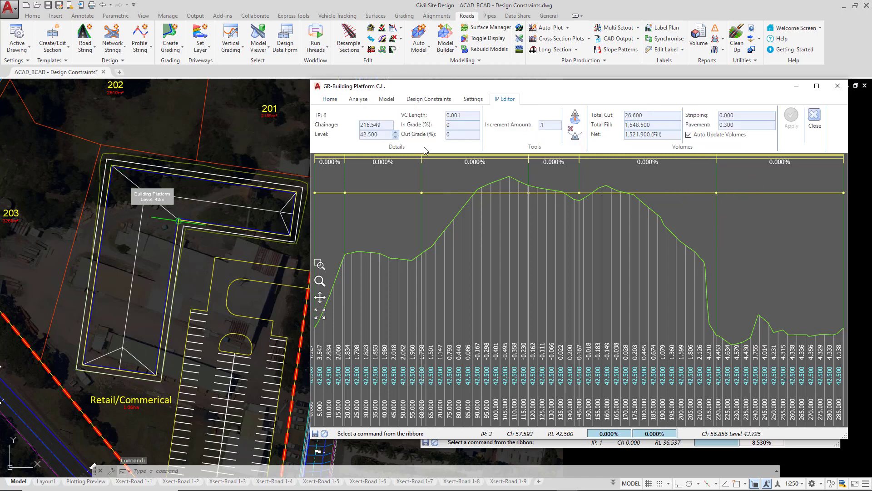
{"action": "double_click", "coordinate": [560, 124]}
{"action": "left_click", "coordinate": [396, 135]}
{"action": "left_click", "coordinate": [397, 136]}
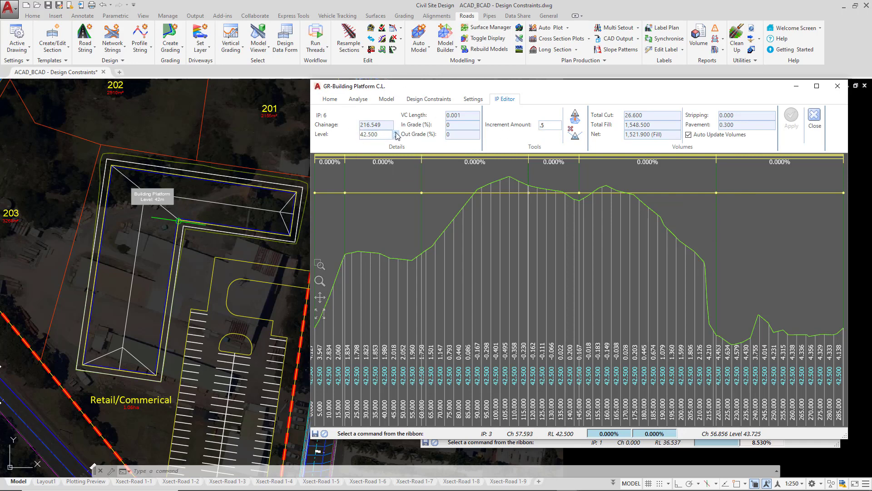
{"action": "left_click", "coordinate": [396, 132]}
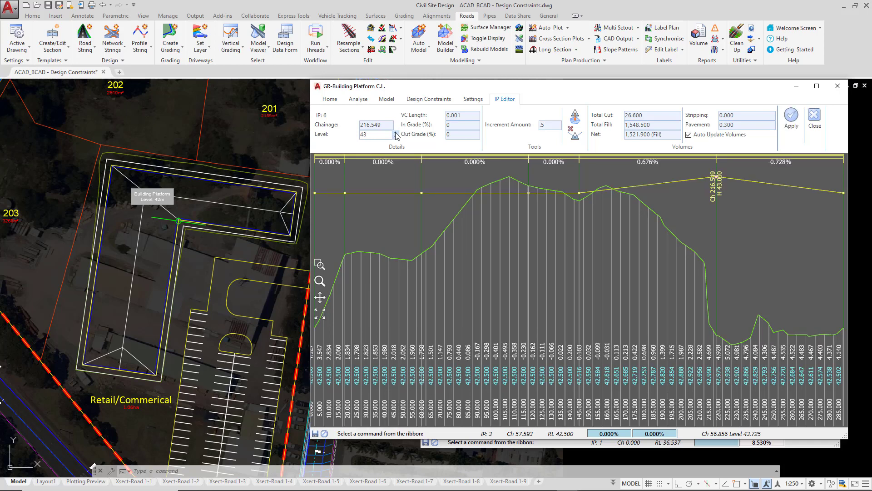
{"action": "key", "text": "Return"}
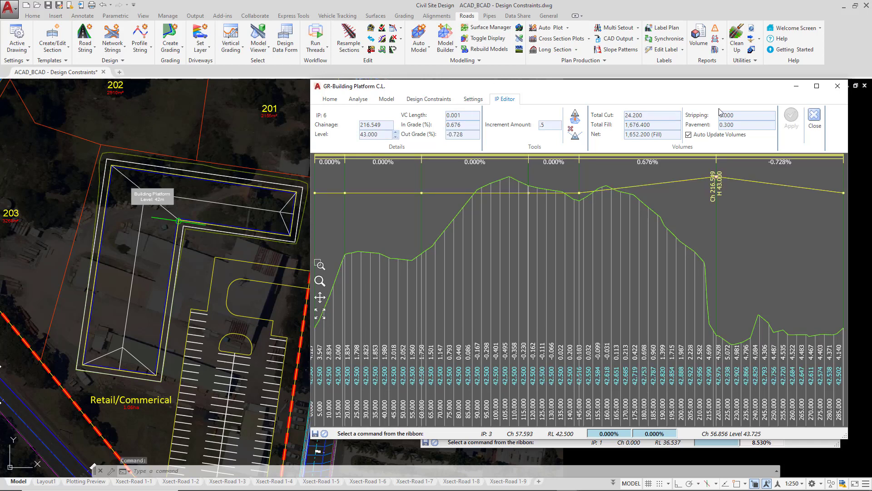
{"action": "left_click_drag", "start_coordinate": [748, 89], "coordinate": [310, 97]}
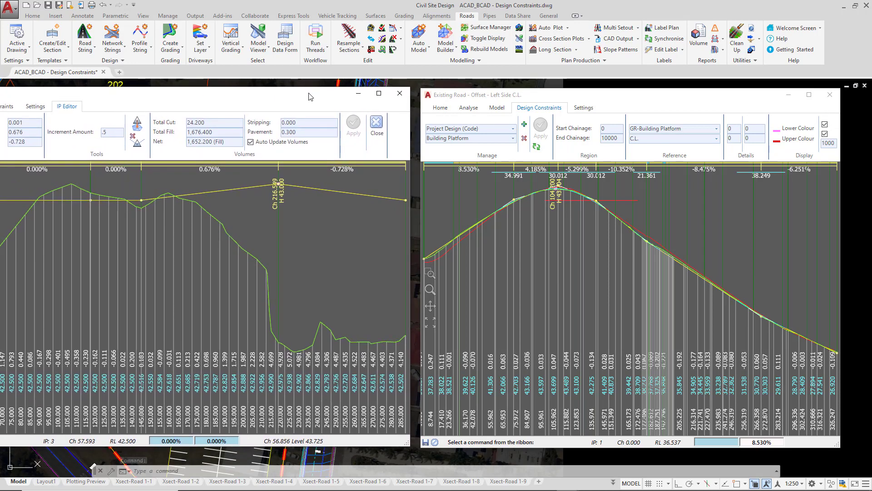
Refresh the existing road's design constraints and rearrange the profile windows to show the site plan.
{"action": "left_click", "coordinate": [537, 148]}
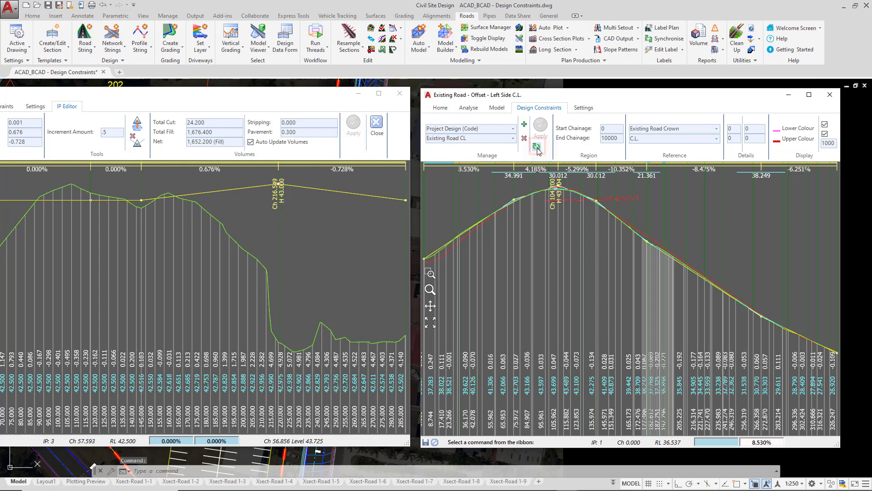
{"action": "left_click", "coordinate": [571, 207]}
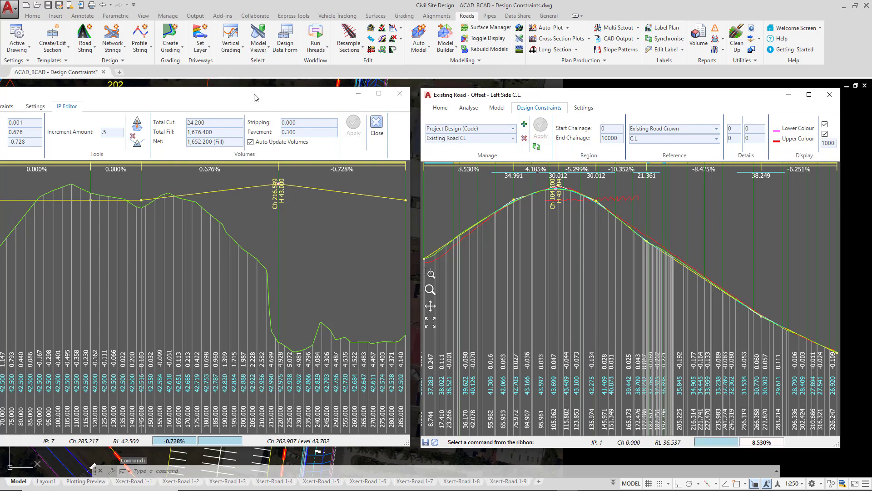
{"action": "left_click_drag", "start_coordinate": [253, 96], "coordinate": [656, 97]}
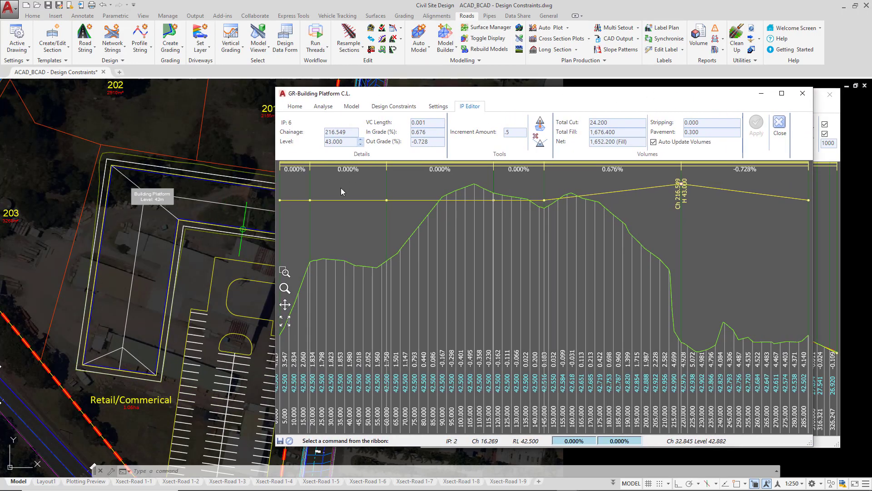
{"action": "left_click", "coordinate": [110, 173]}
{"action": "left_click_drag", "start_coordinate": [622, 94], "coordinate": [356, 91]}
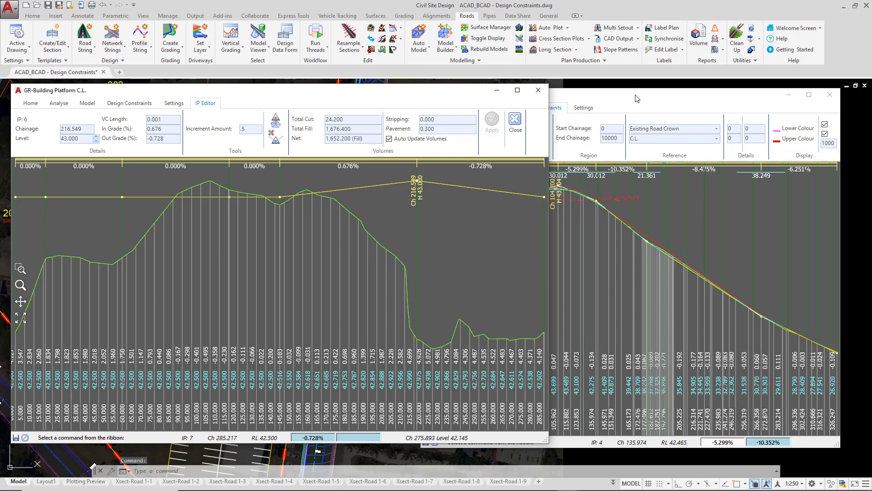
{"action": "left_click_drag", "start_coordinate": [334, 94], "coordinate": [637, 95]}
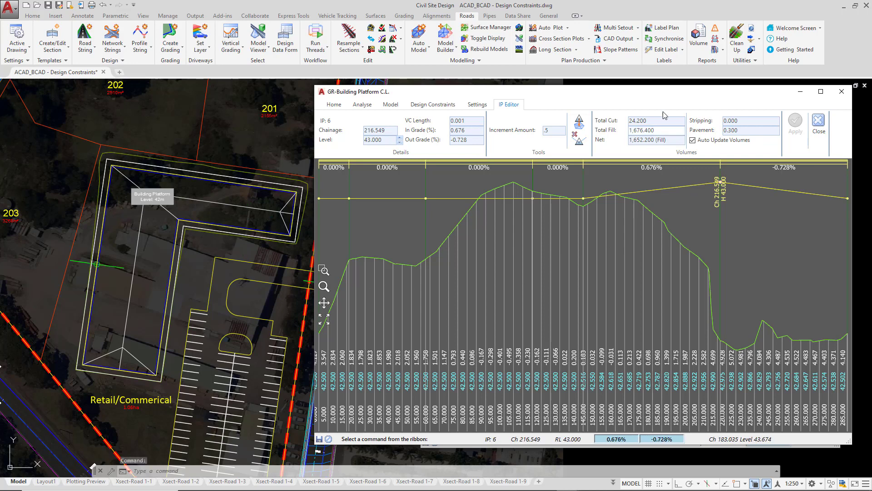
Widen the Existing Road profile window and change its search offset from 1000 to 20.
{"action": "left_click_drag", "start_coordinate": [667, 89], "coordinate": [229, 95]}
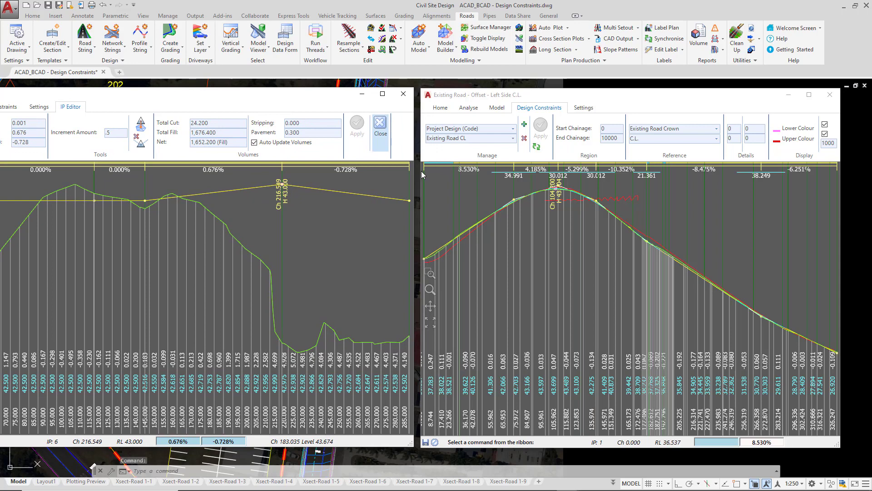
{"action": "left_click_drag", "start_coordinate": [422, 175], "coordinate": [176, 171]}
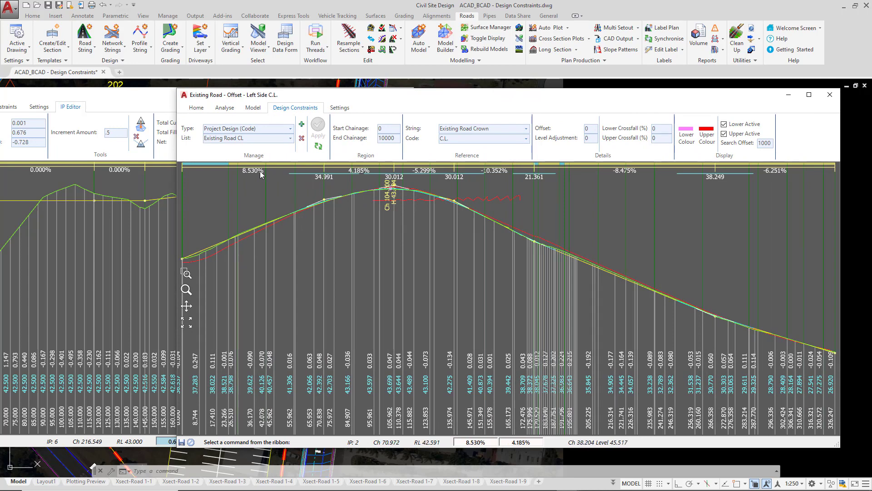
{"action": "double_click", "coordinate": [767, 144]}
{"action": "type", "text": "20"}
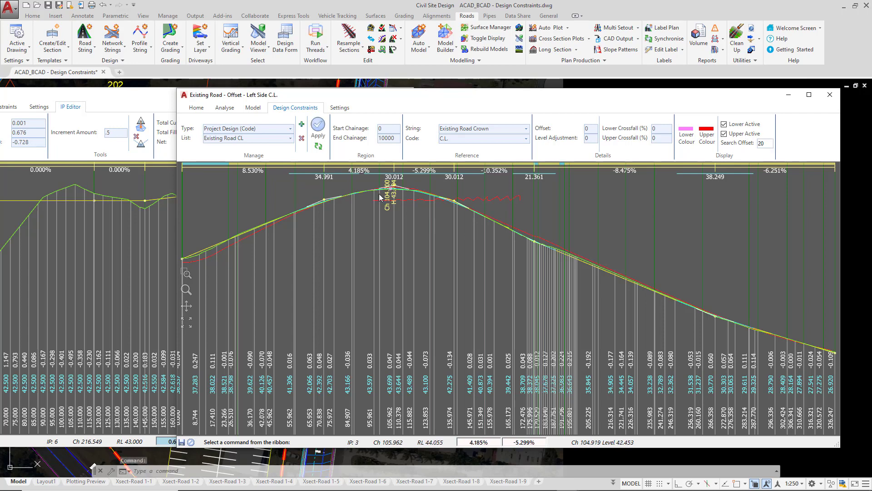
{"action": "left_click", "coordinate": [318, 129]}
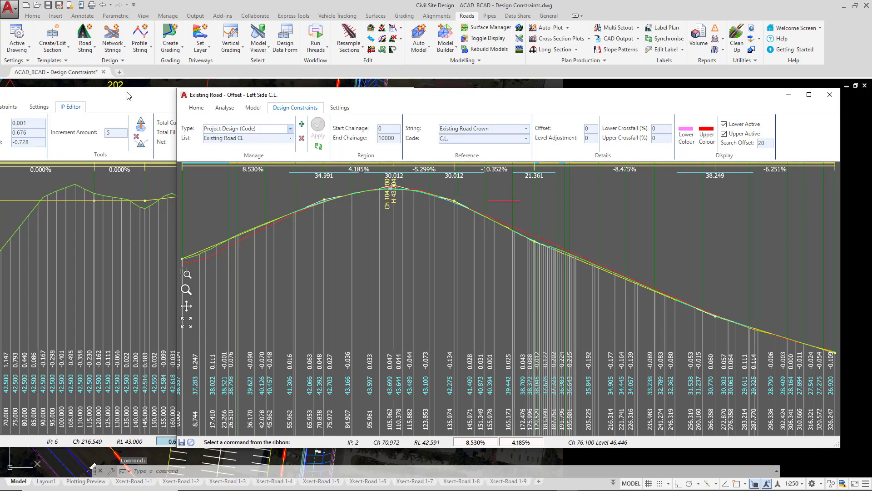
Draw a circle with the C command around the platform corner beside the road.
{"action": "left_click_drag", "start_coordinate": [128, 95], "coordinate": [468, 97]}
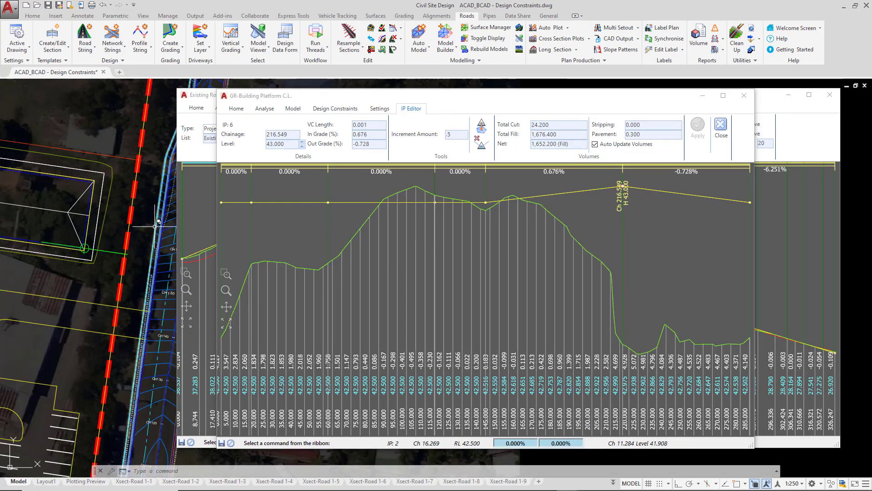
{"action": "type", "text": "c"}
{"action": "key", "text": "Return"}
{"action": "left_click", "coordinate": [162, 227]}
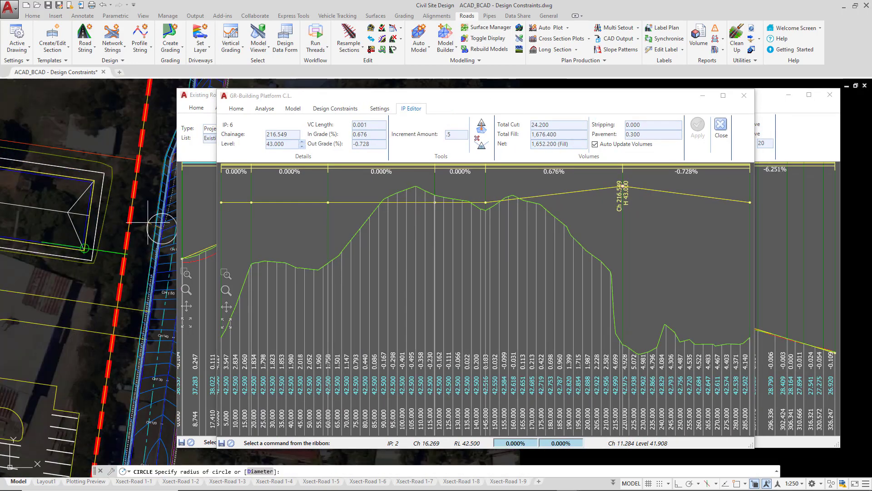
{"action": "left_click", "coordinate": [85, 184]}
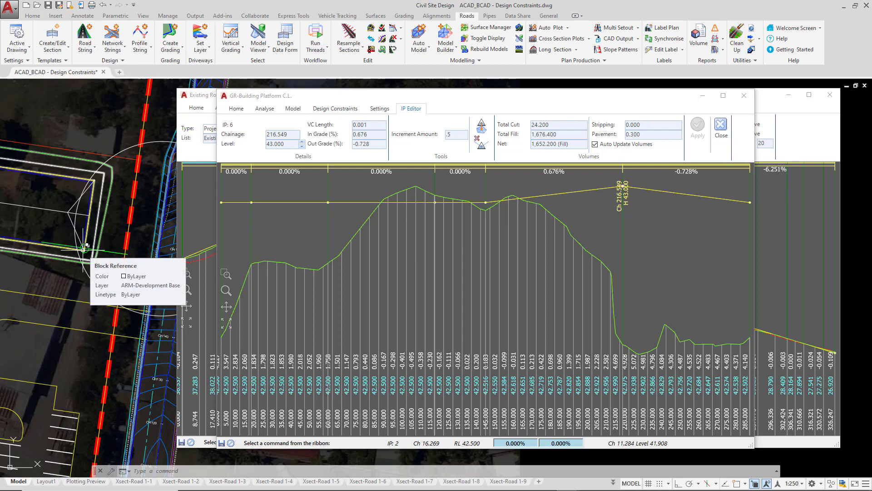
{"action": "scroll", "coordinate": [109, 233], "scroll_direction": "down", "scroll_amount": 2}
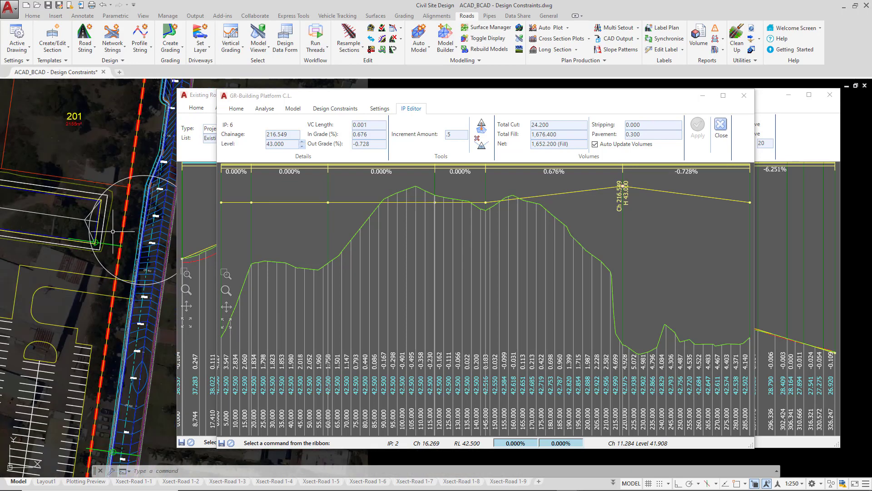
{"action": "scroll", "coordinate": [112, 232], "scroll_direction": "down", "scroll_amount": 2}
{"action": "middle_click_drag", "start_coordinate": [19, 241], "coordinate": [55, 244]}
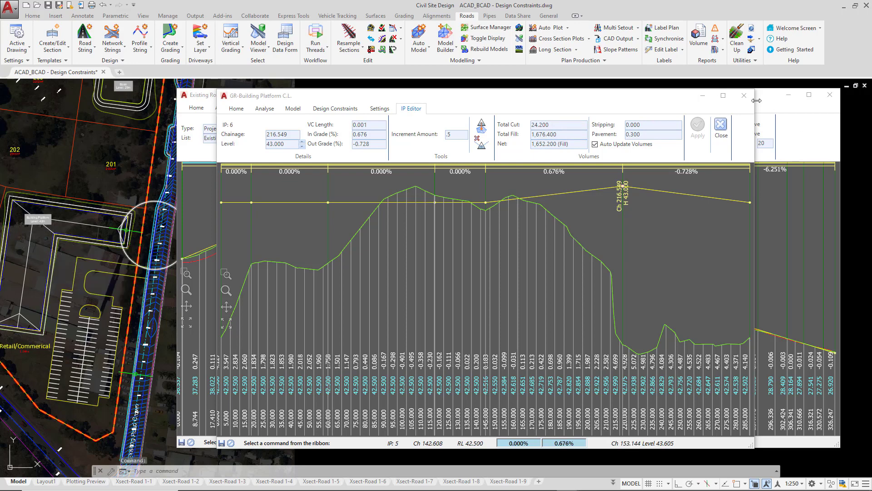
Close the GR-Building Platform profile and maximize the Existing Road offset profile.
{"action": "left_click", "coordinate": [744, 95]}
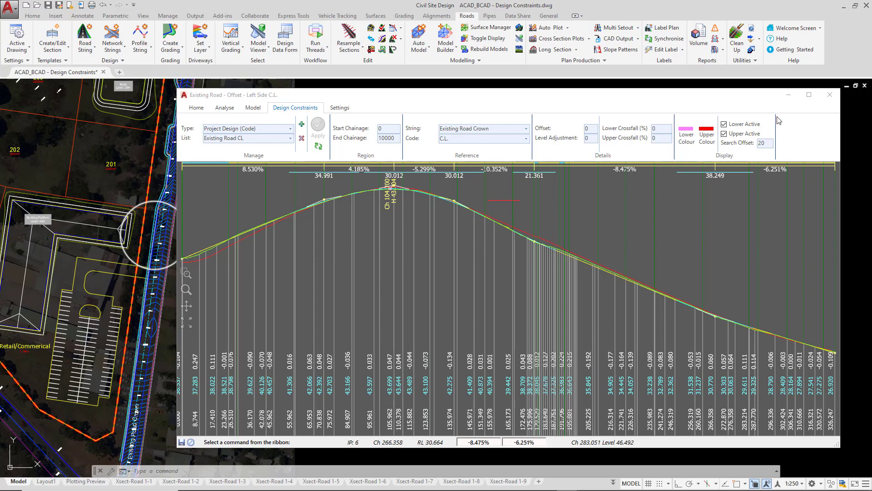
{"action": "left_click", "coordinate": [809, 95]}
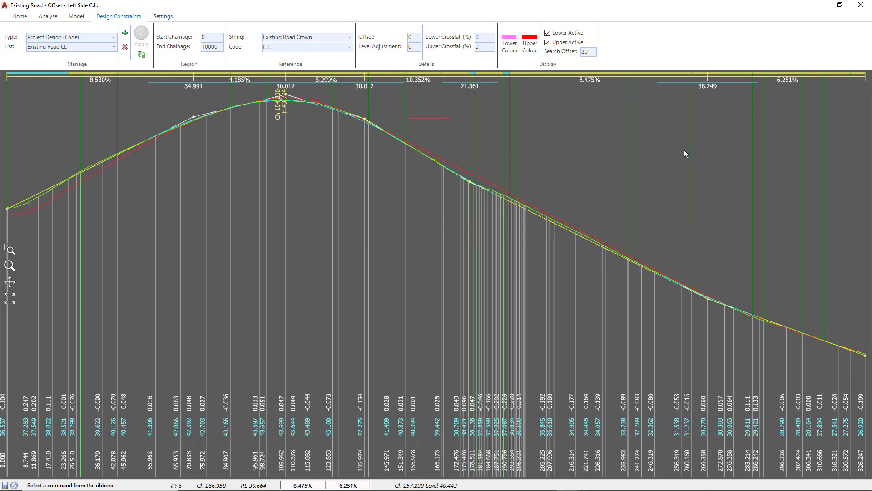